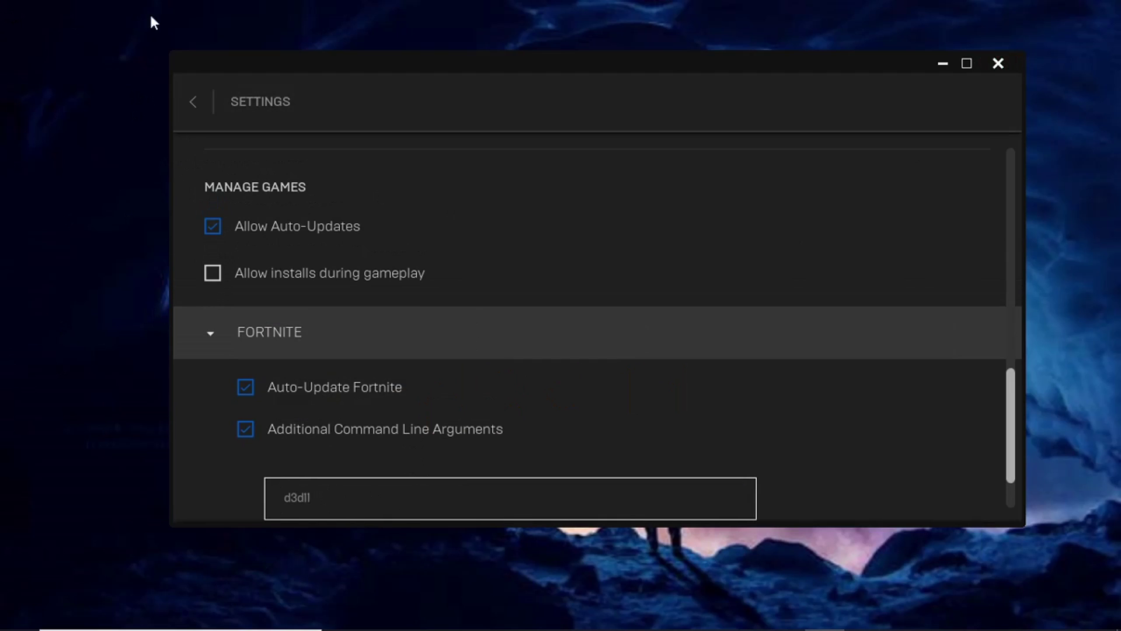
- Leave Settings with Fortnite's d3d11 argument saved and return to the game Library
click(193, 102)
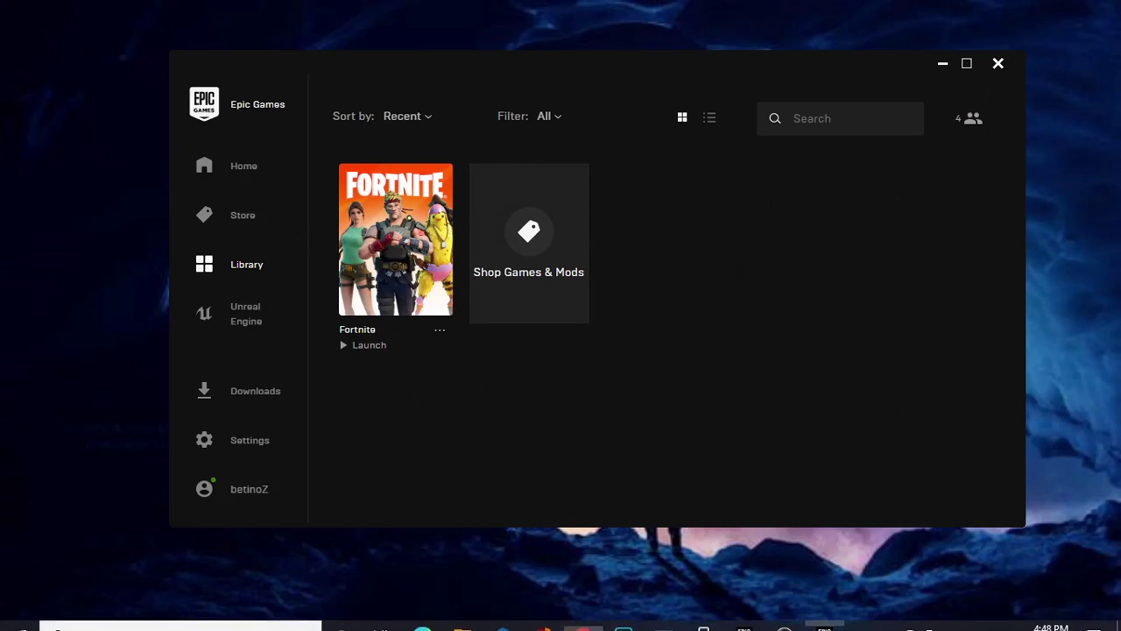
- From Start, open Windows Settings, search 'background', and go to the Background apps page
click(8, 626)
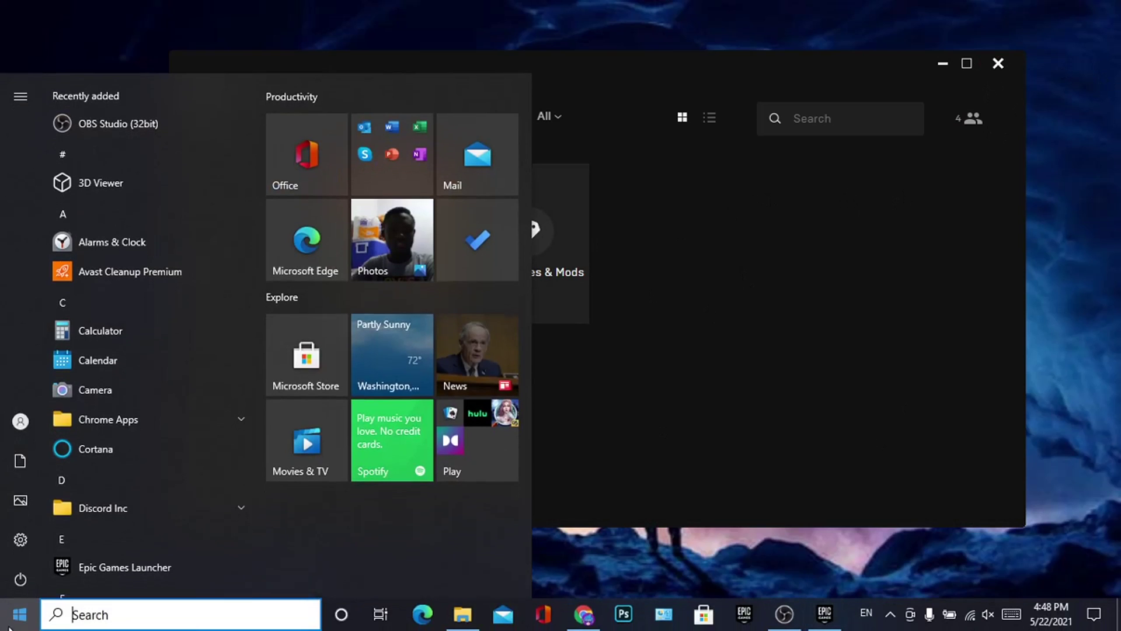
click(17, 542)
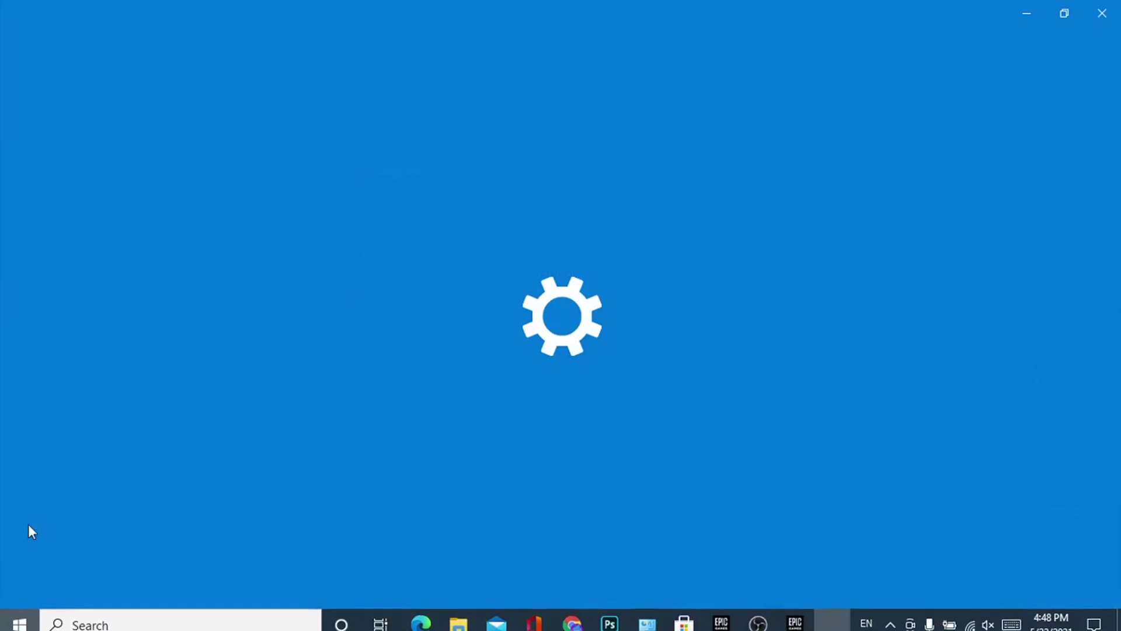
click(485, 116)
text(back)
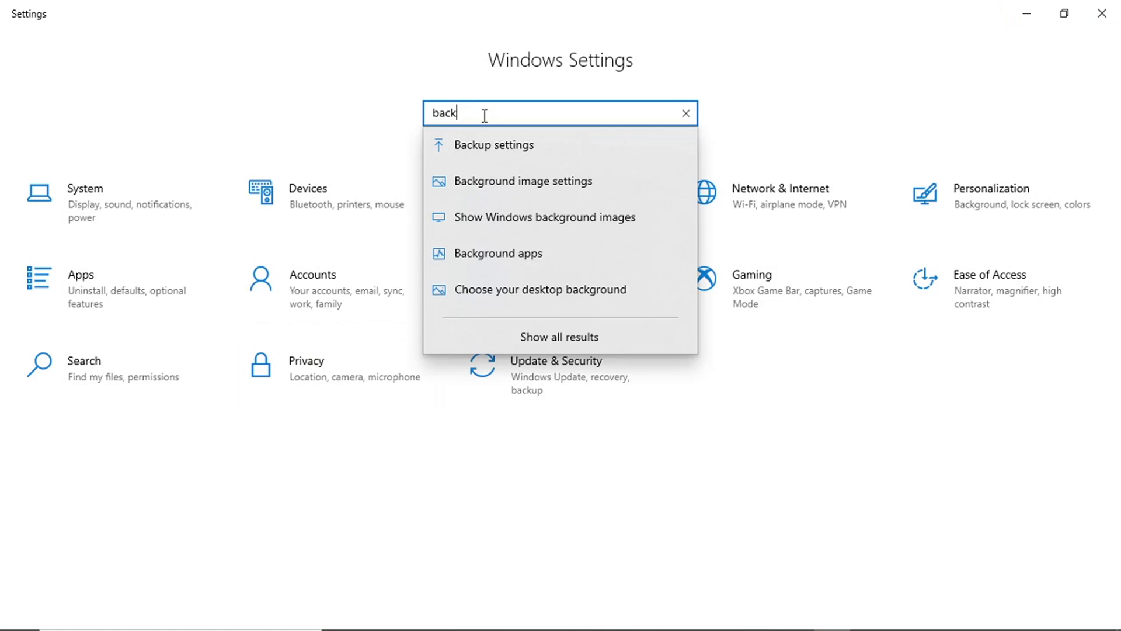
text(groub)
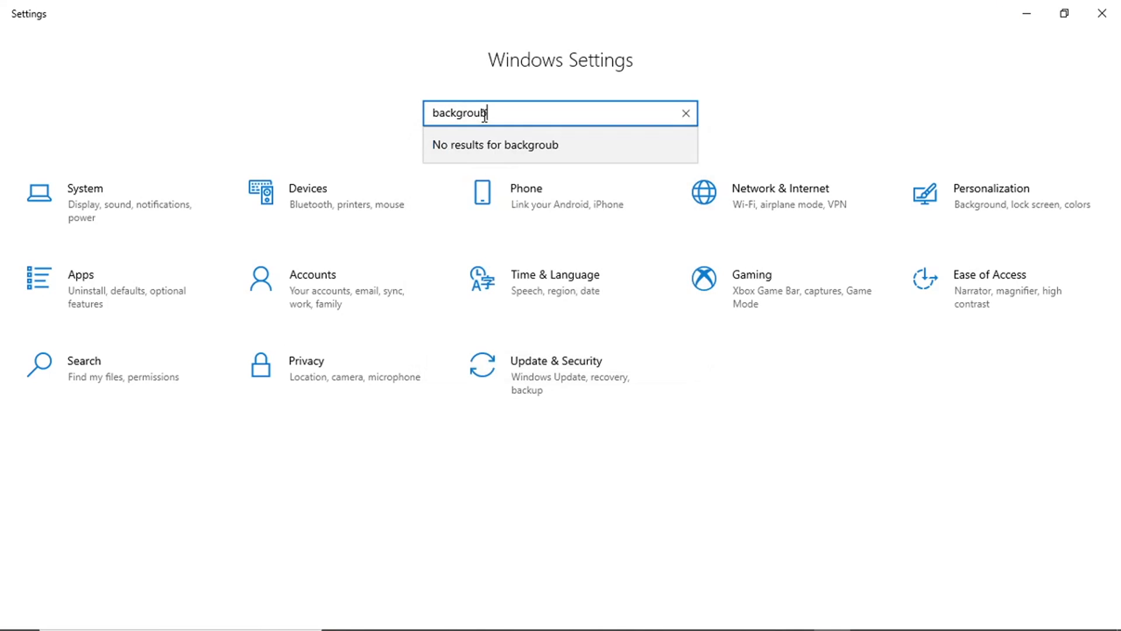
key(BackSpace)
text(n)
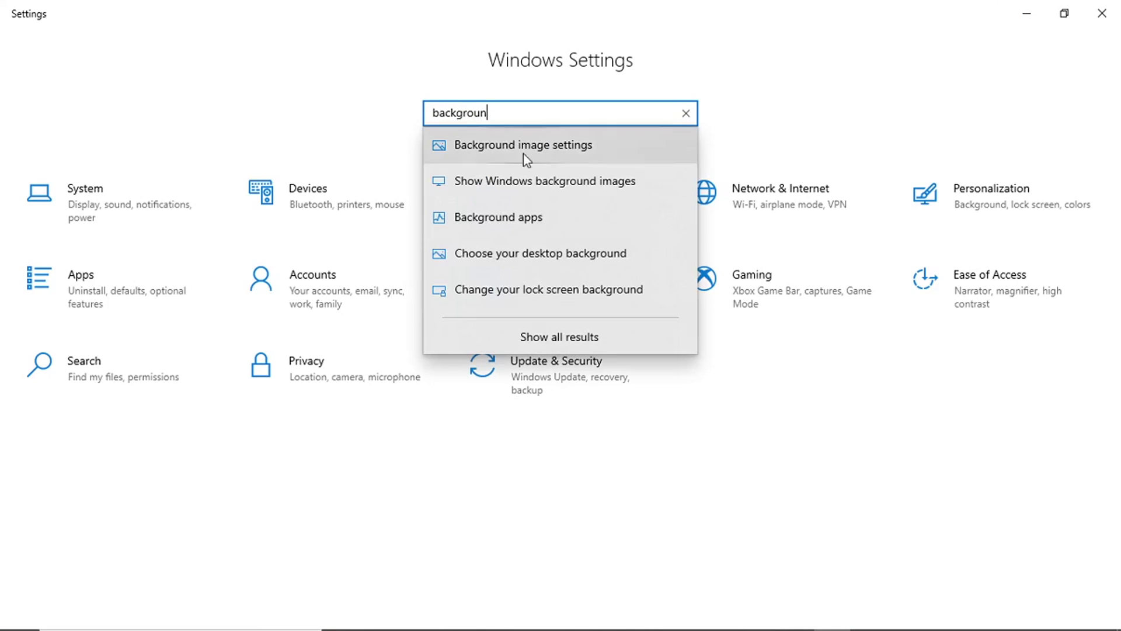
click(499, 218)
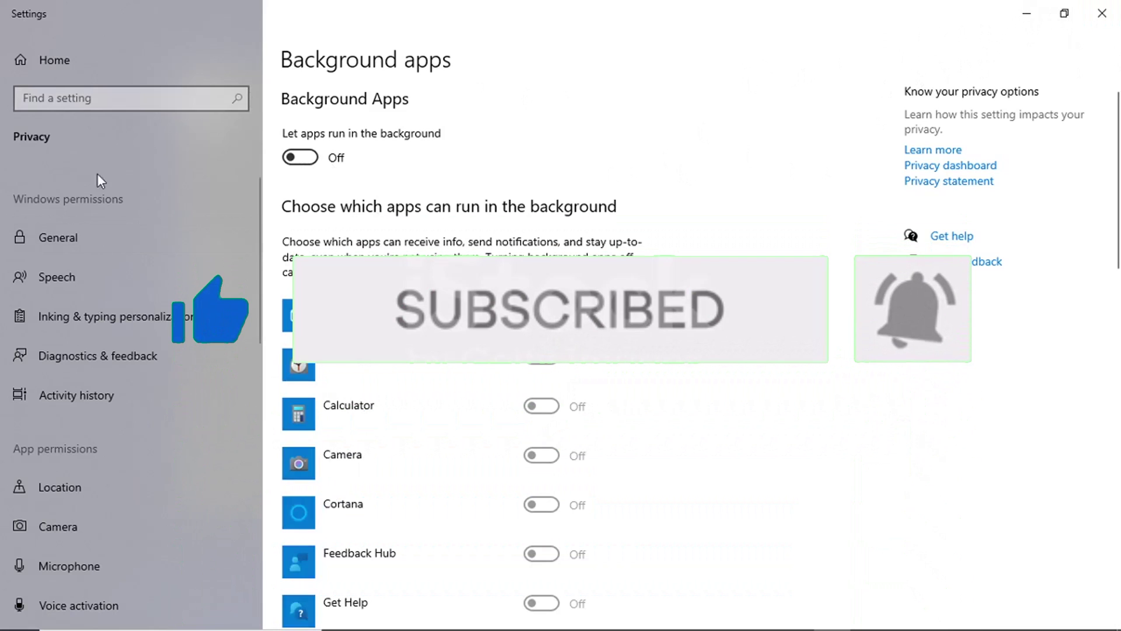
- Close both the Windows Settings window and the Epic Games Launcher
click(1102, 14)
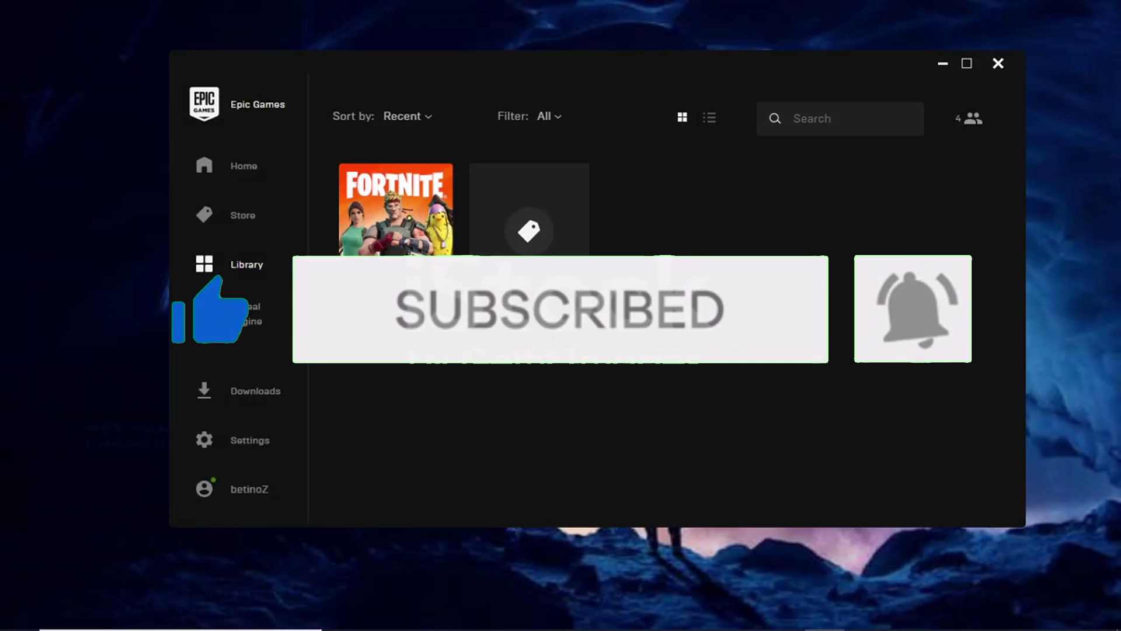
click(999, 65)
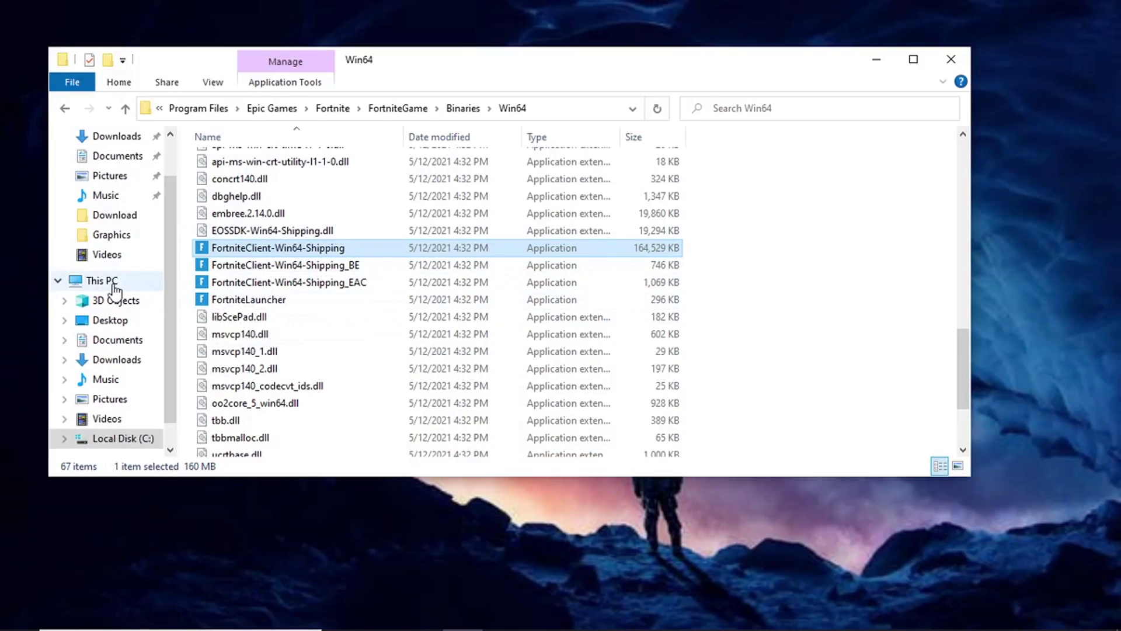
- Browse from This PC to C:\Program Files\Epic Games\Fortnite\FortniteGame\Binaries\Win64
click(95, 281)
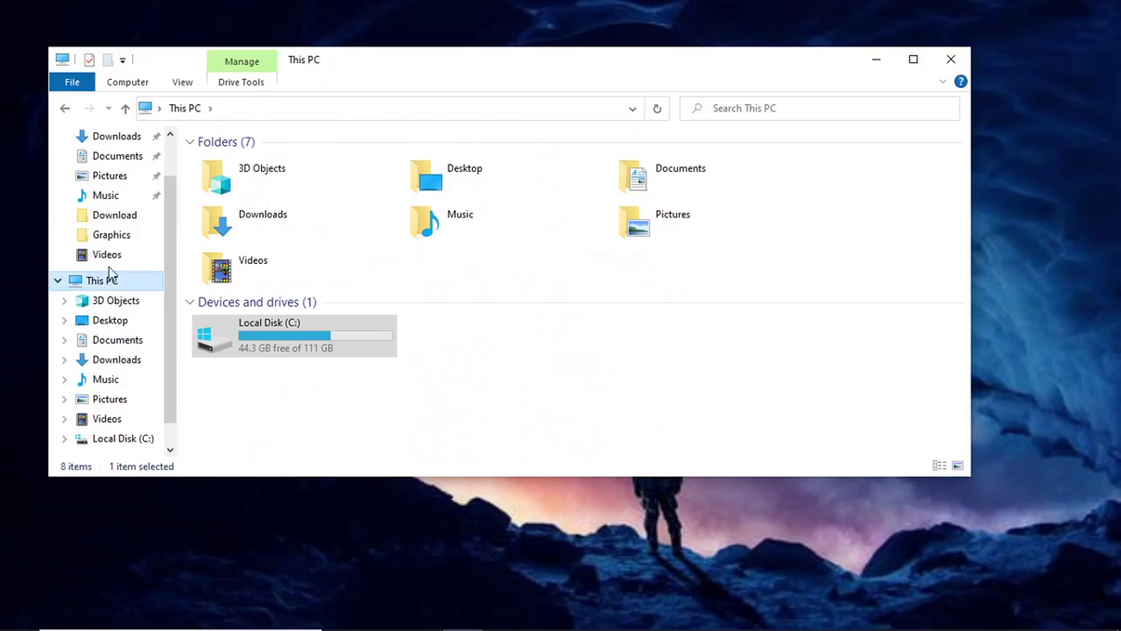
double_click(250, 349)
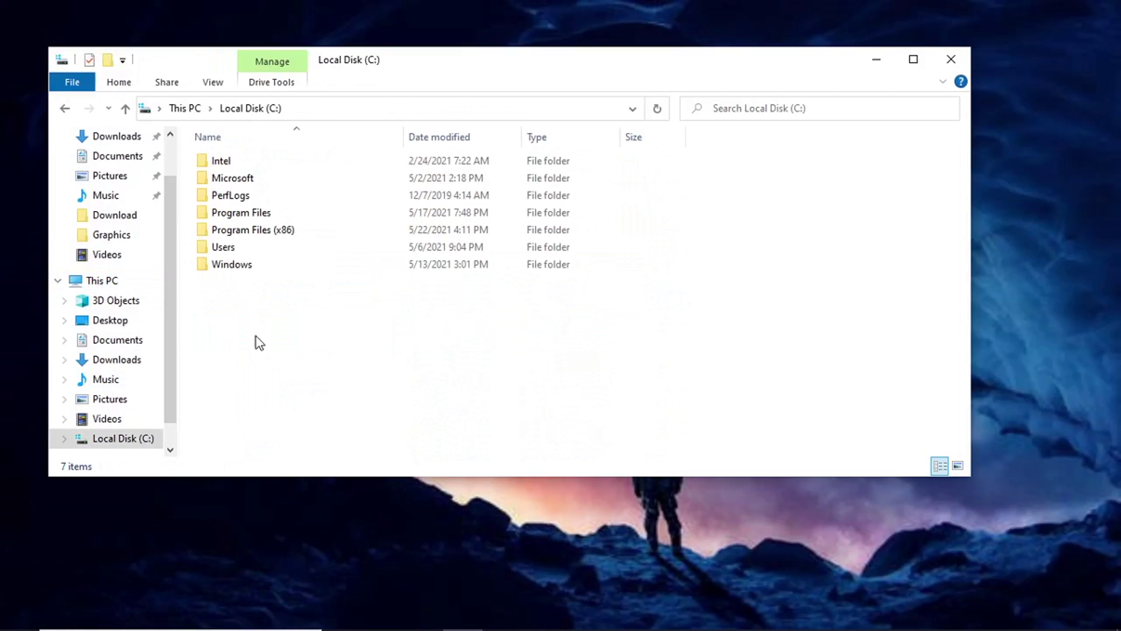
double_click(243, 212)
double_click(269, 195)
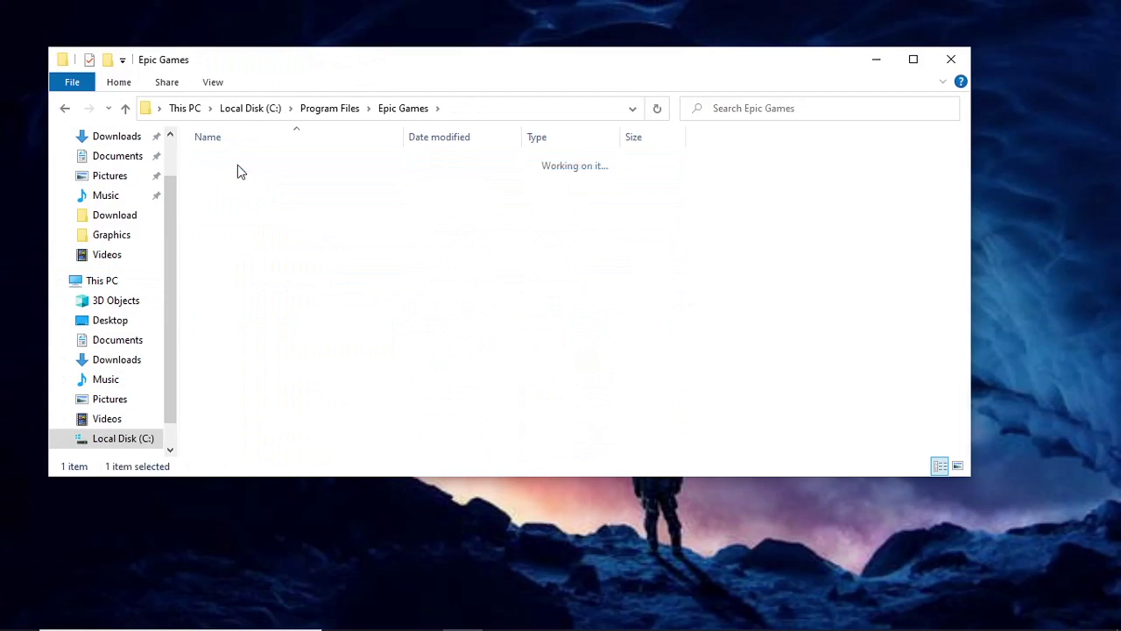
double_click(238, 163)
double_click(242, 197)
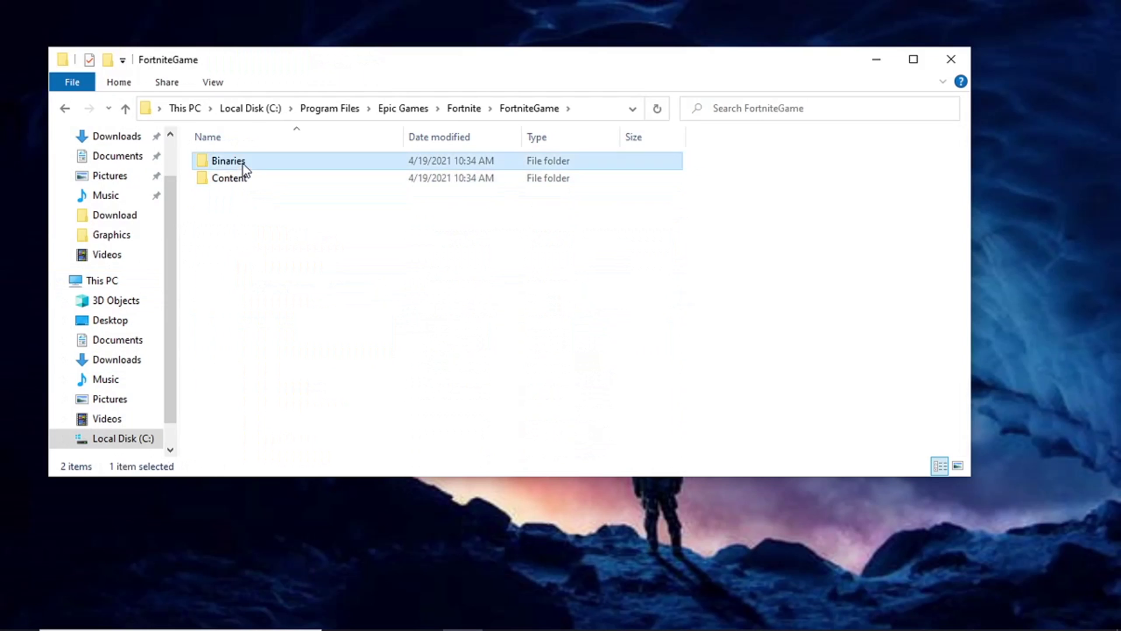
double_click(242, 166)
click(244, 180)
double_click(244, 179)
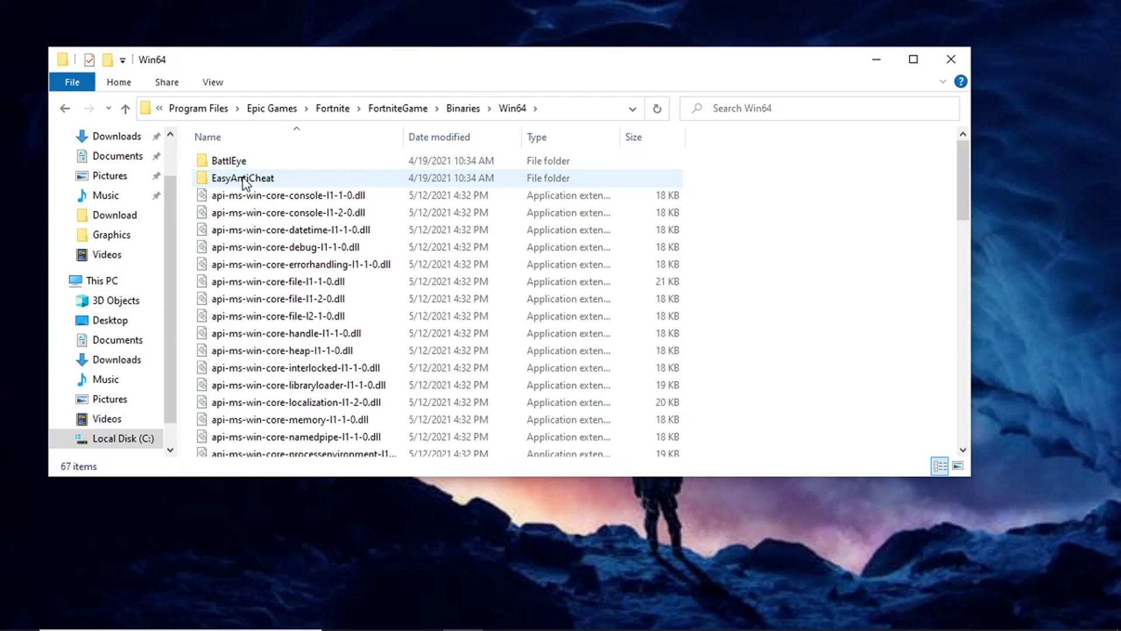
- Bring up the context menu for FortniteClient-Win64-Shipping in the Win64 folder
scroll(279, 280, down, 16)
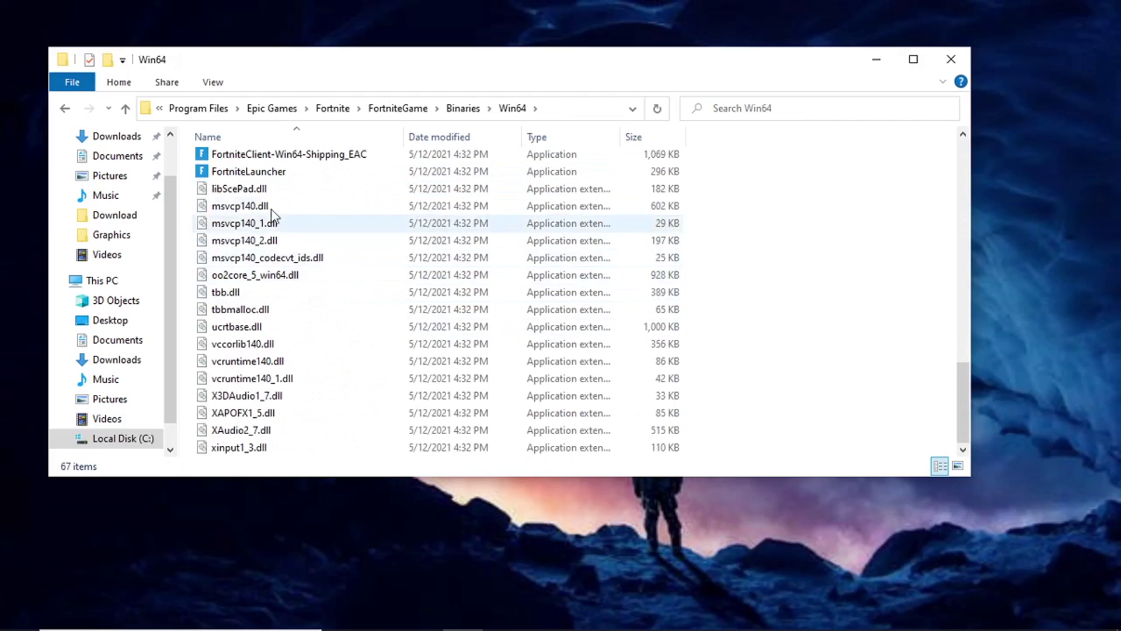
scroll(829, 386, up, 4)
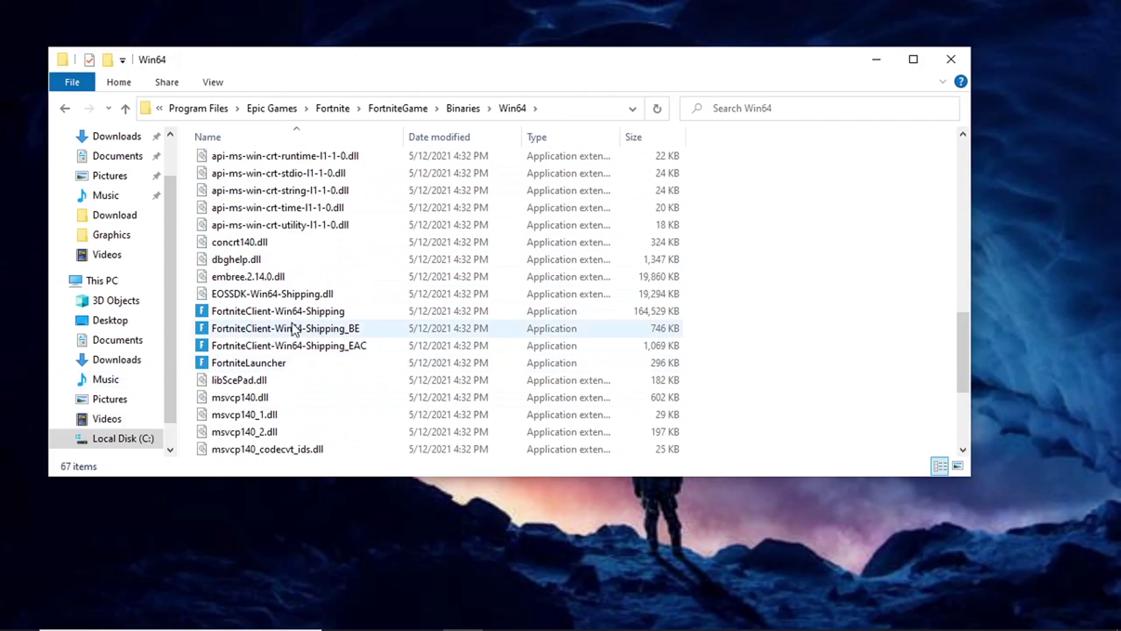
scroll(296, 331, down, 1)
right_click(306, 289)
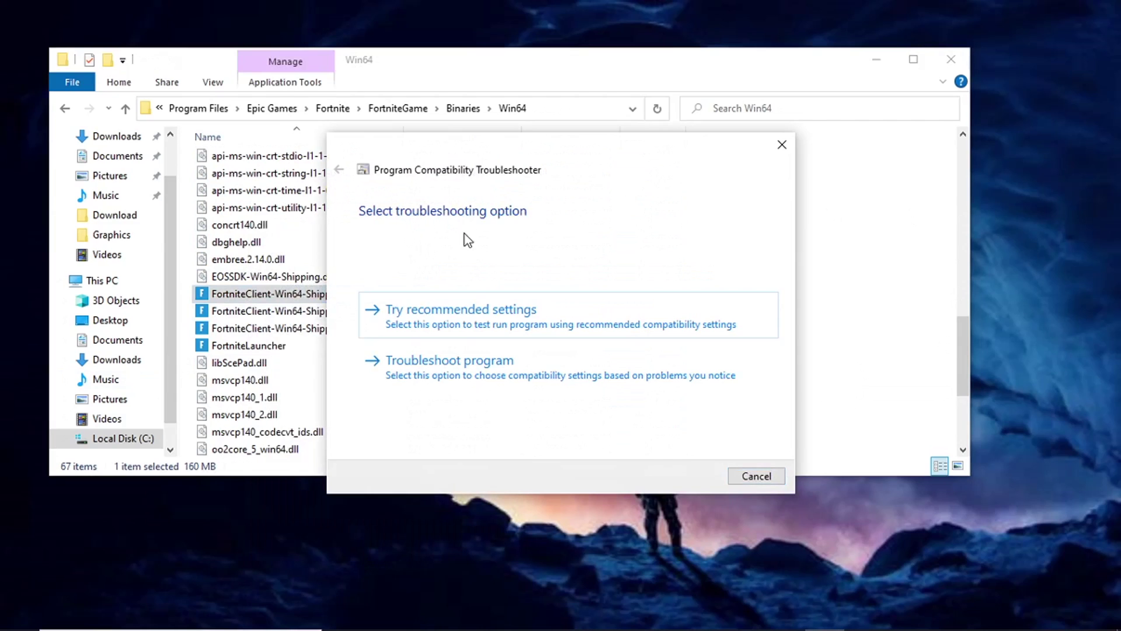
click(404, 320)
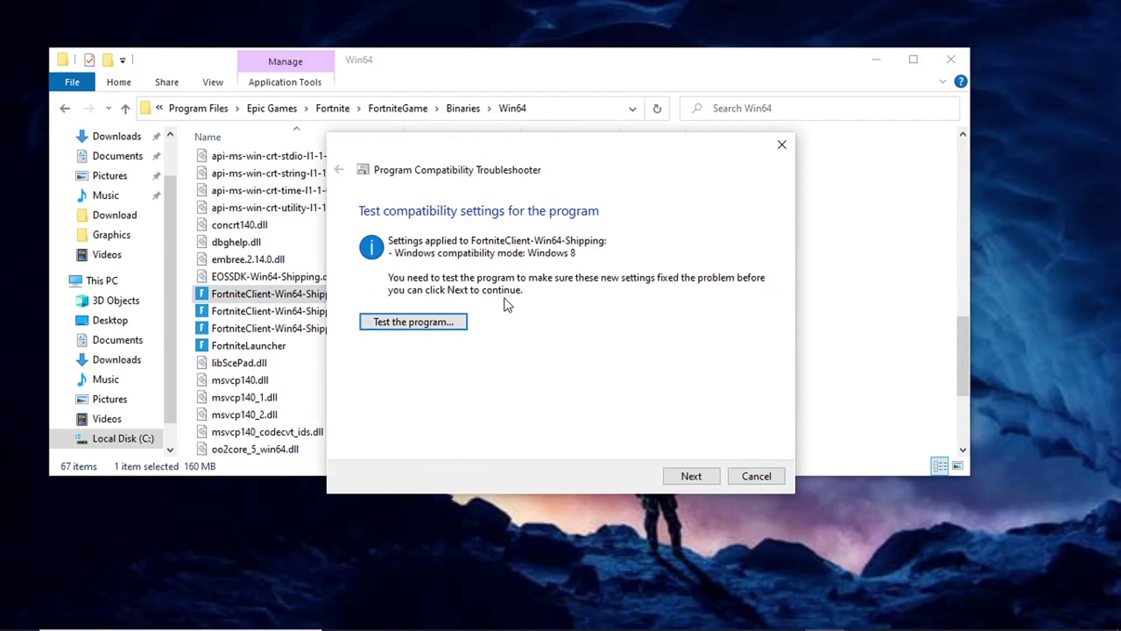
click(748, 475)
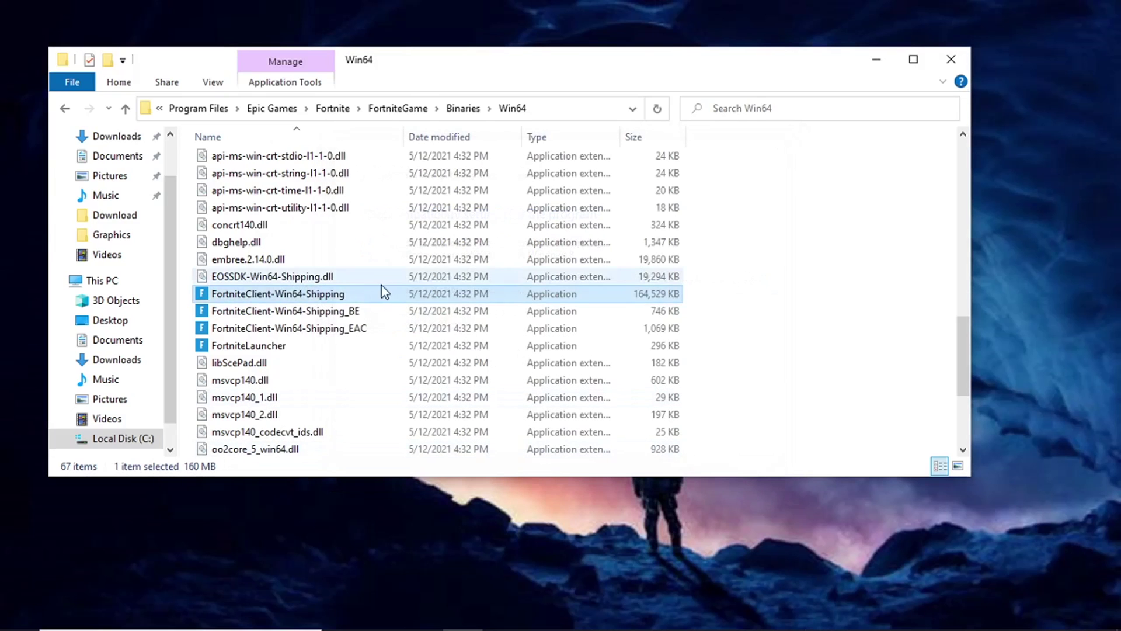
right_click(296, 292)
click(347, 291)
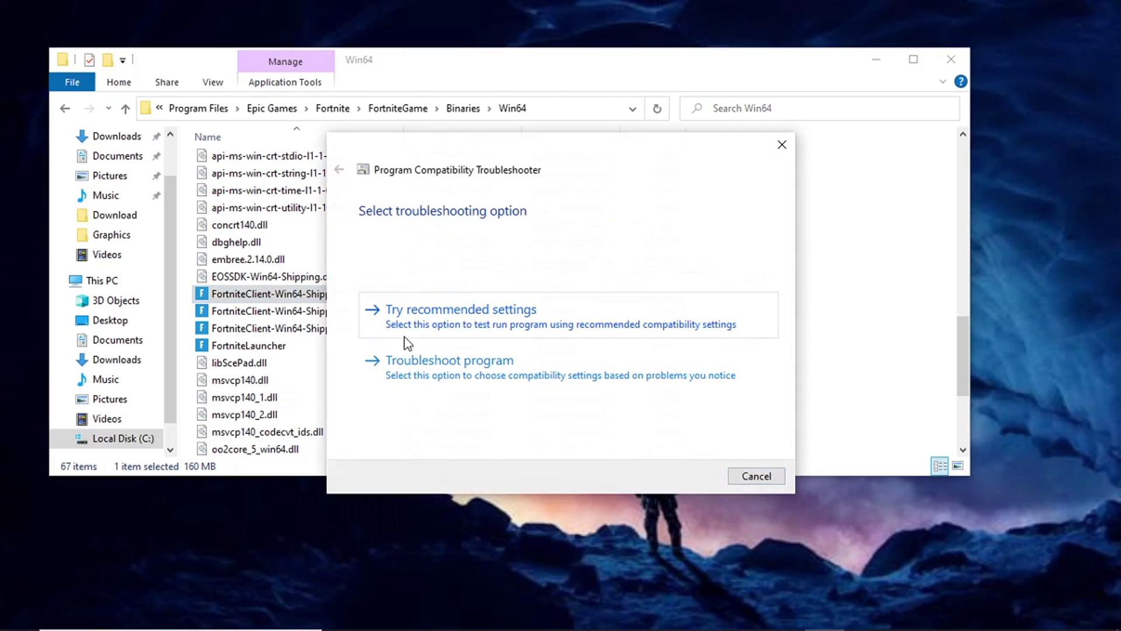
- Report that Fortnite worked on earlier Windows and displays incorrectly, keeping Windows 8 as the version
click(424, 368)
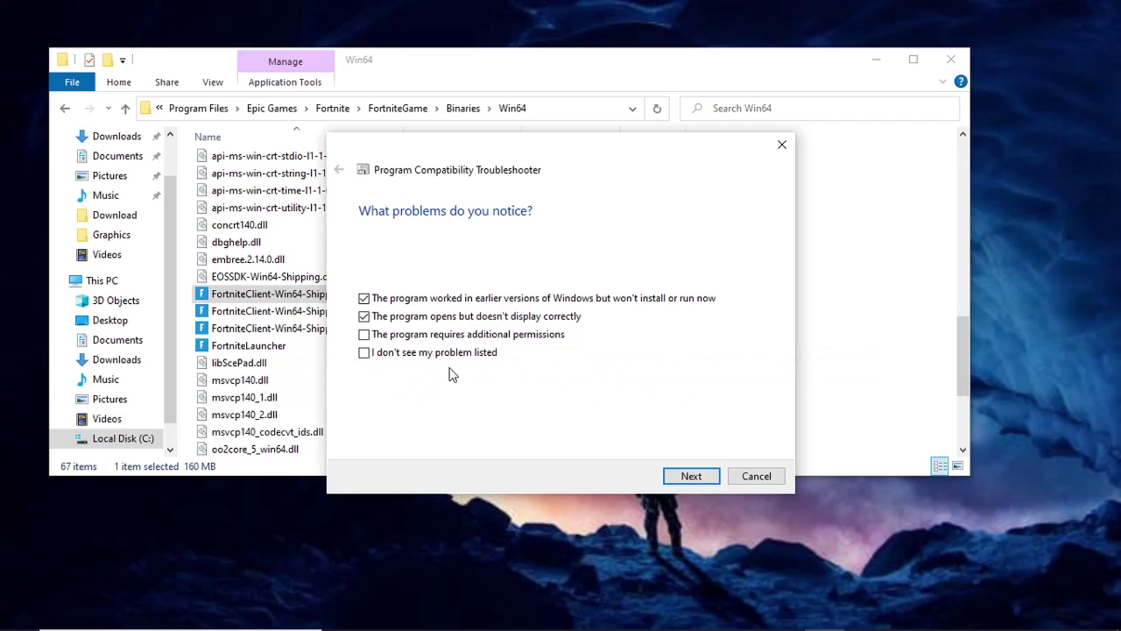
click(691, 476)
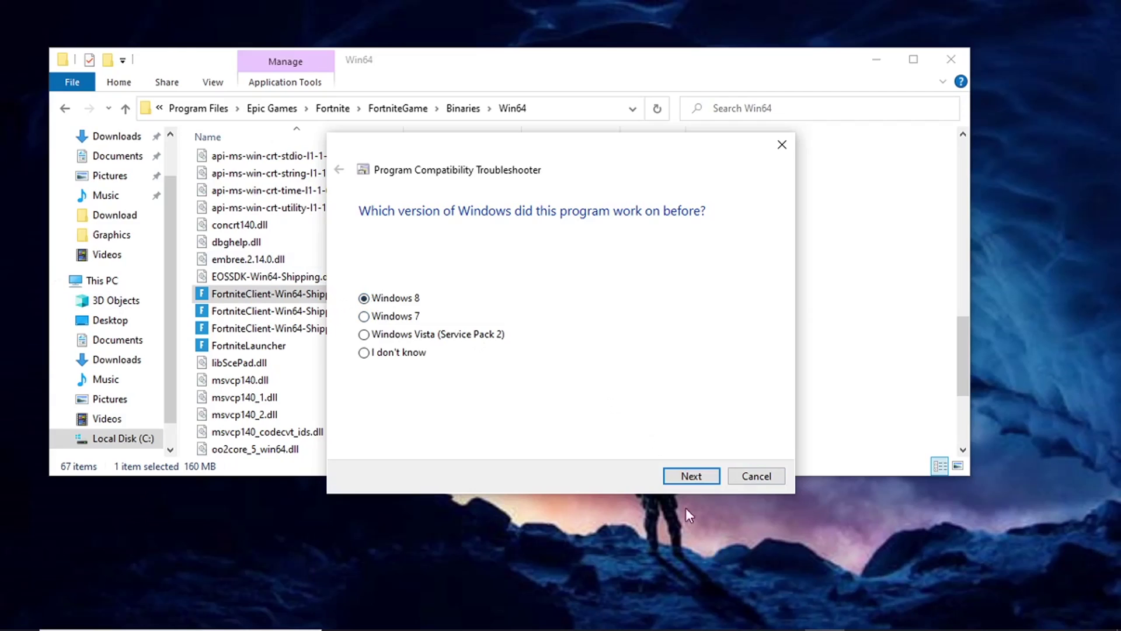
click(710, 477)
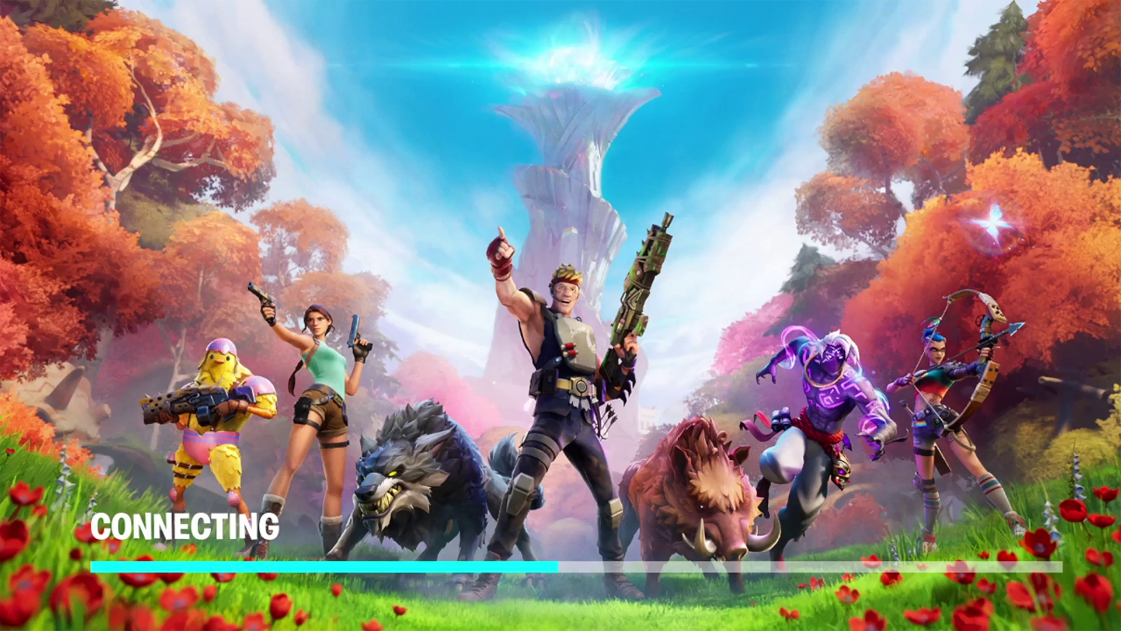
- Open the Start menu while Fortnite loads on its CONNECTING screen
key(super)
key(super)
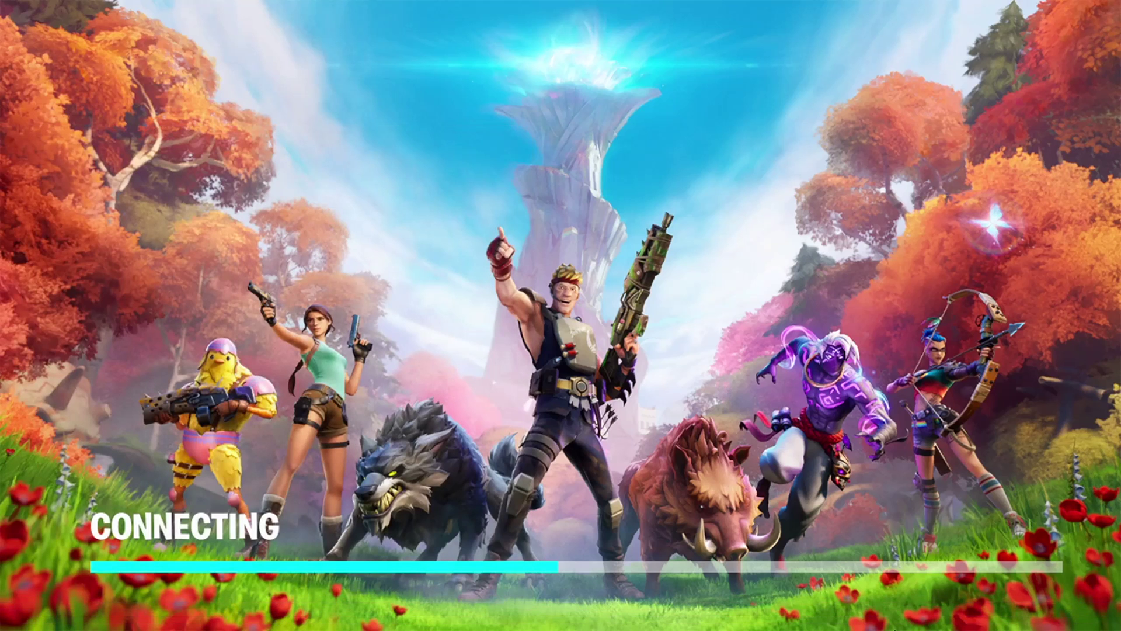